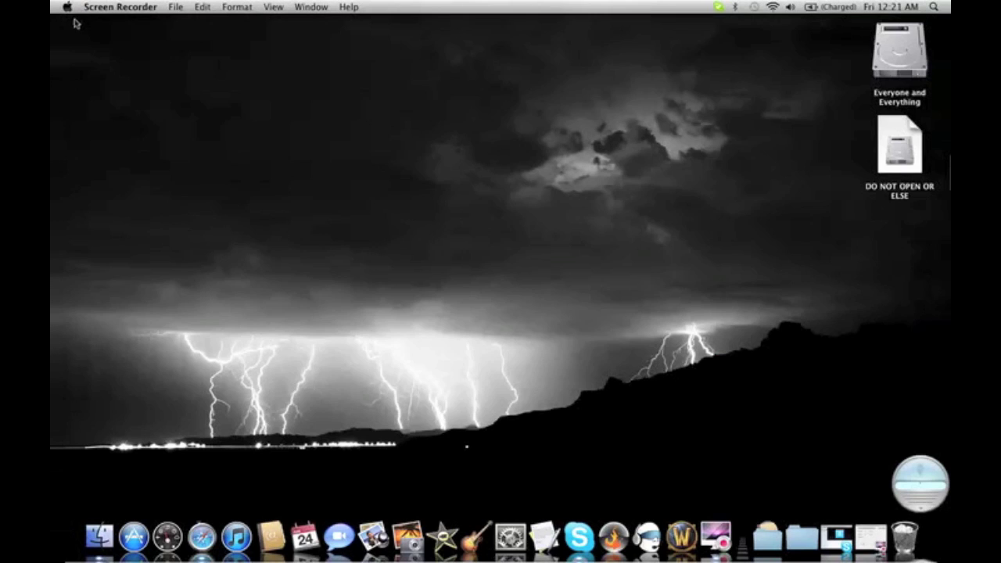
{"action": "left_click", "coordinate": [73, 21]}
{"action": "mouse_move", "coordinate": [623, 254]}
{"action": "left_mouse_down"}
{"action": "mouse_move", "coordinate": [570, 174]}
{"action": "mouse_move", "coordinate": [389, 156]}
{"action": "left_mouse_up"}
{"action": "mouse_move", "coordinate": [227, 225]}
{"action": "left_mouse_down"}
{"action": "mouse_move", "coordinate": [248, 286]}
{"action": "mouse_move", "coordinate": [503, 337]}
{"action": "left_mouse_up"}
{"action": "mouse_move", "coordinate": [719, 424]}
{"action": "left_mouse_down"}
{"action": "mouse_move", "coordinate": [799, 365]}
{"action": "mouse_move", "coordinate": [808, 255]}
{"action": "left_mouse_up"}
{"action": "left_click_drag", "start_coordinate": [685, 160], "coordinate": [634, 143]}
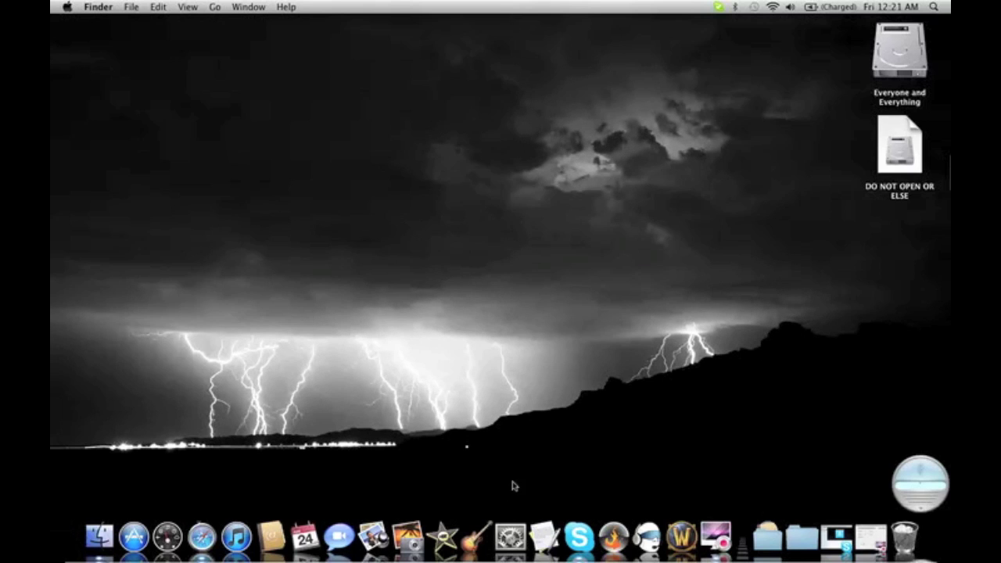
Open the Razer Naga mouse settings in System Preferences and view the function choices for mouse button 2.
{"action": "left_click", "coordinate": [510, 536]}
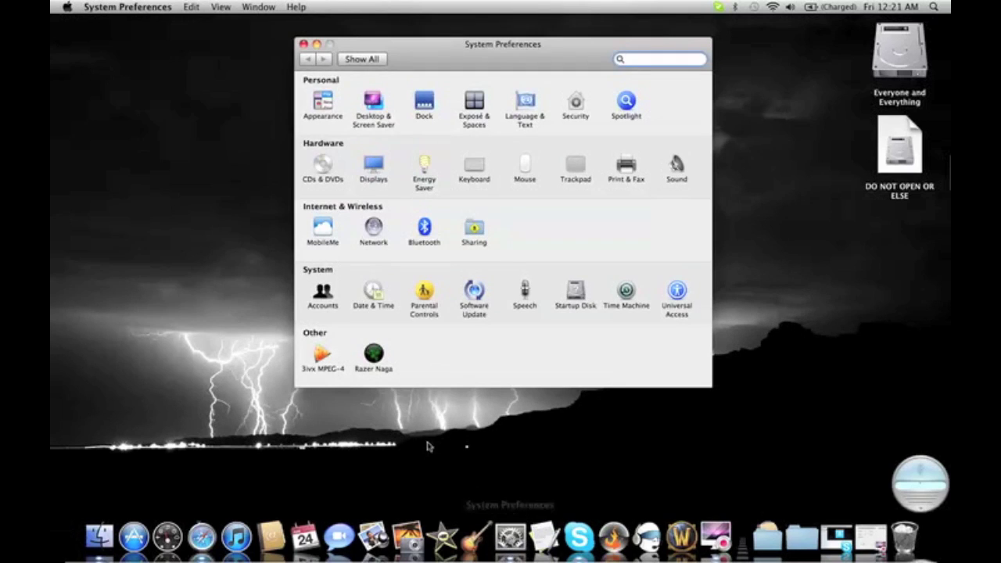
{"action": "left_click", "coordinate": [373, 353]}
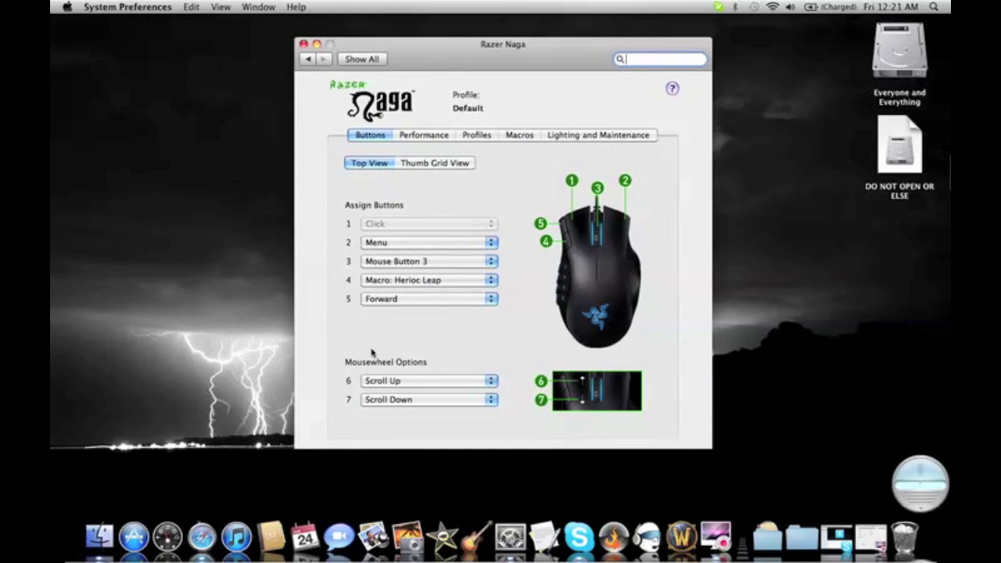
{"action": "left_click", "coordinate": [410, 244]}
{"action": "left_click", "coordinate": [410, 243]}
Assign the Single Key function to mouse button 4 and enter a letter key for it.
{"action": "left_click", "coordinate": [395, 284]}
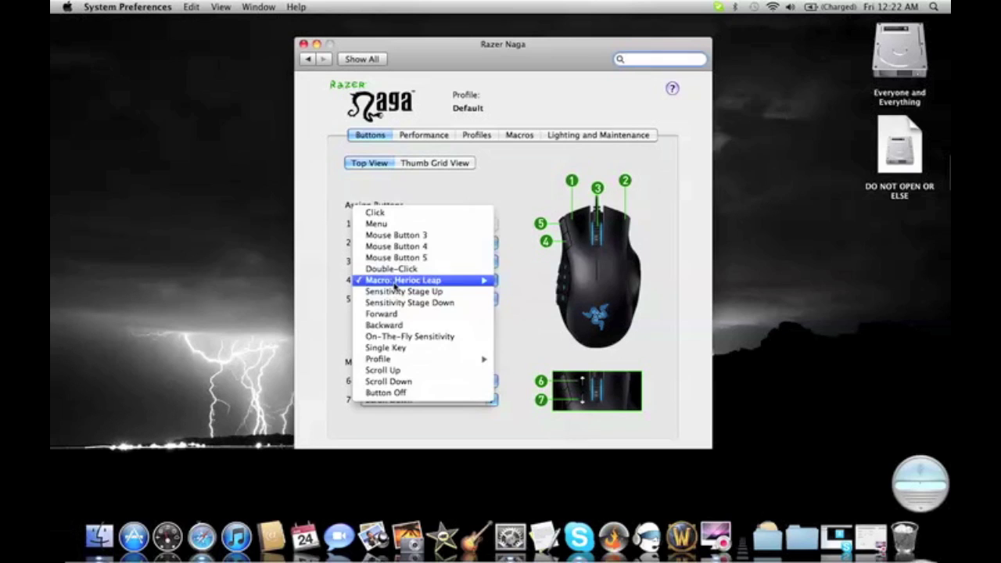
{"action": "left_click", "coordinate": [399, 348]}
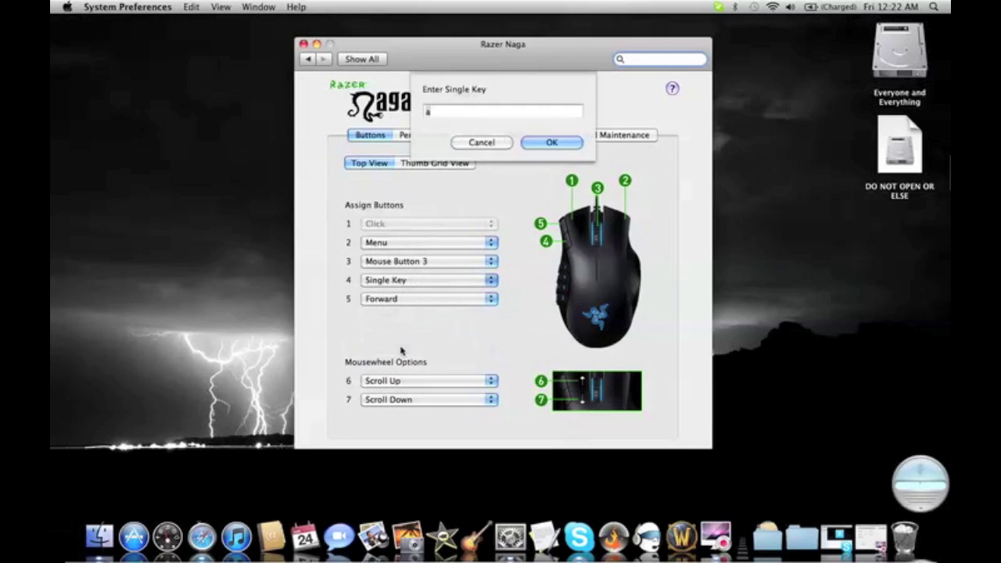
{"action": "type", "text": "h"}
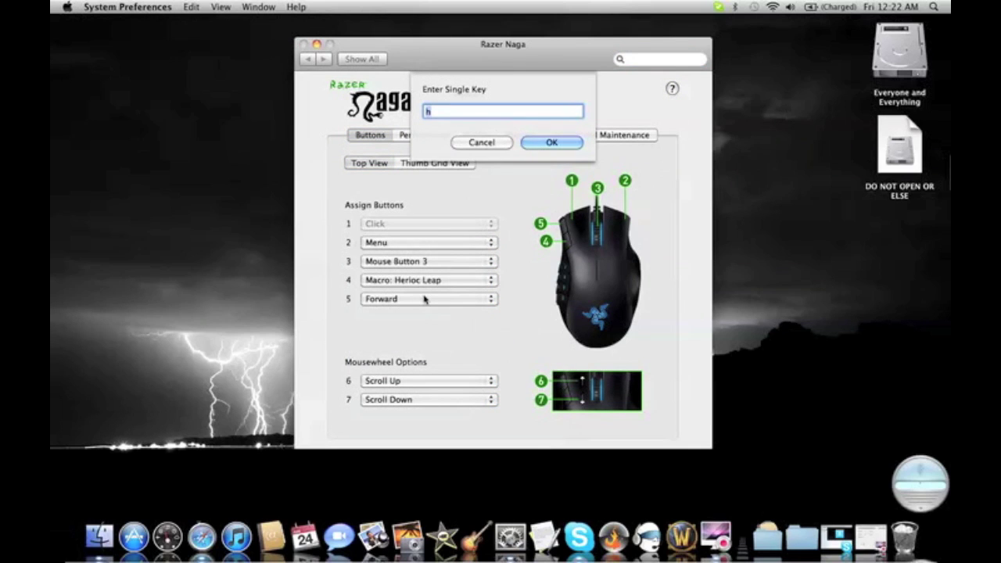
{"action": "key", "text": "BackSpace"}
{"action": "type", "text": "k"}
{"action": "type", "text": "h"}
{"action": "key", "text": "BackSpace"}
{"action": "left_click", "coordinate": [559, 144]}
Reassign mouse button 4 to the Herioc Leap macro.
{"action": "left_click", "coordinate": [467, 282]}
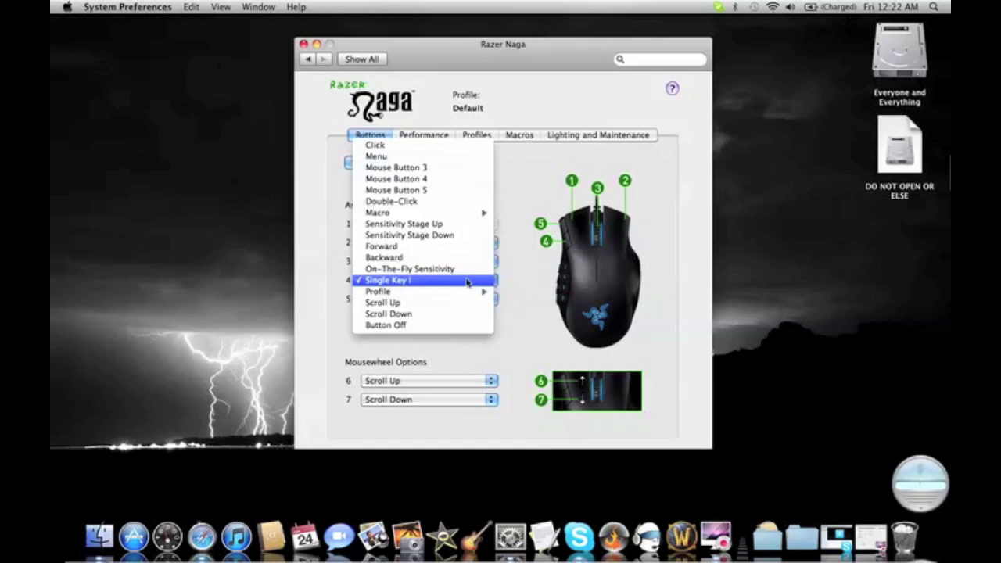
{"action": "mouse_move", "coordinate": [469, 211]}
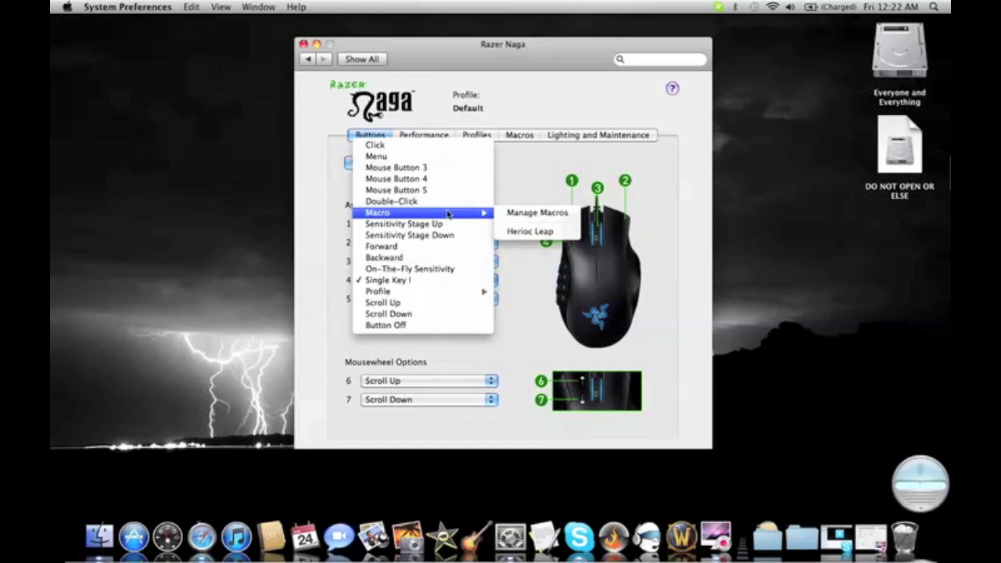
{"action": "left_click", "coordinate": [532, 232]}
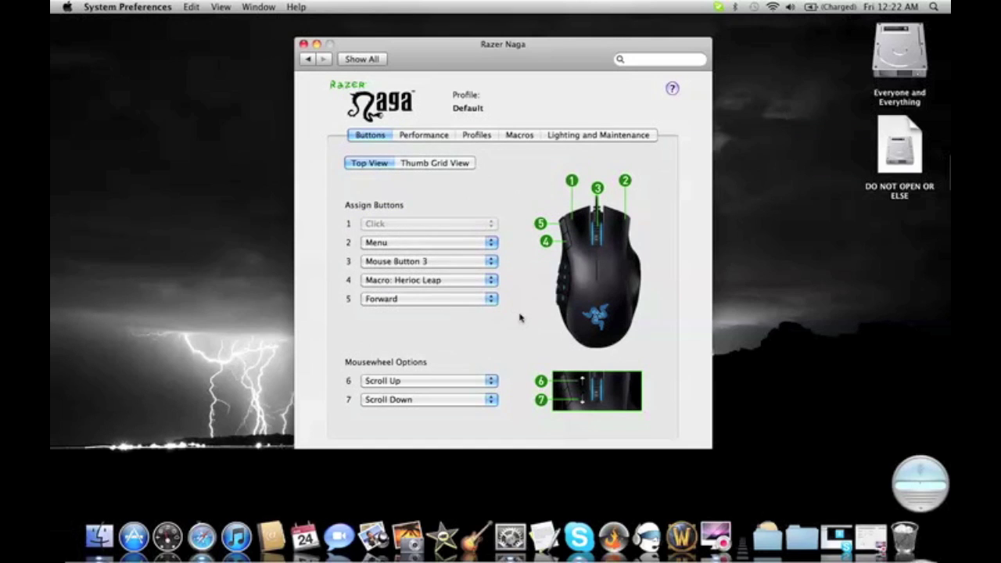
Enable acceleration in the mouse's Performance settings and disable it again.
{"action": "left_click", "coordinate": [428, 136]}
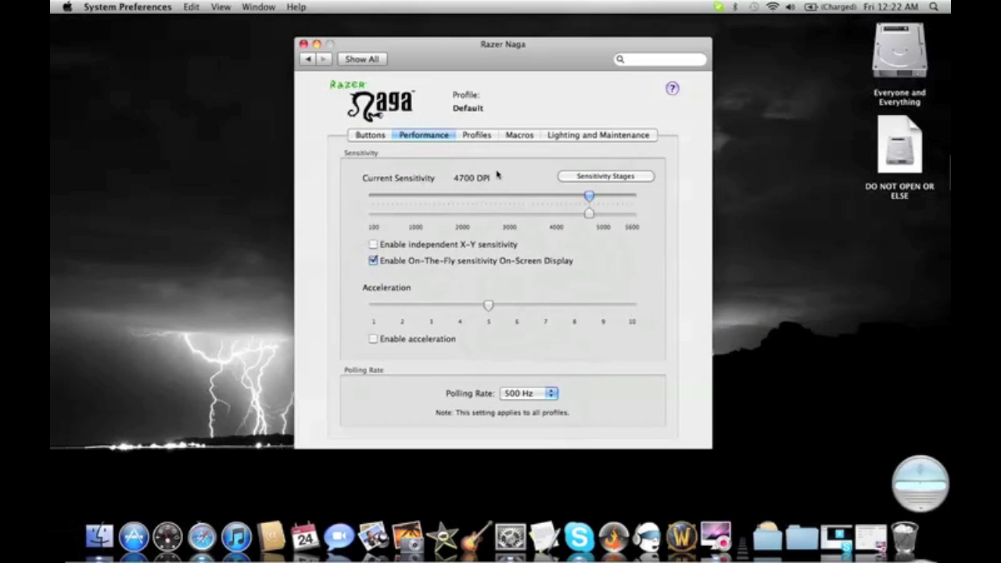
{"action": "mouse_move", "coordinate": [589, 200]}
{"action": "left_mouse_down"}
{"action": "mouse_move", "coordinate": [438, 201]}
{"action": "mouse_move", "coordinate": [637, 210]}
{"action": "mouse_move", "coordinate": [560, 211]}
{"action": "mouse_move", "coordinate": [588, 213]}
{"action": "left_mouse_up"}
{"action": "key", "text": "F2"}
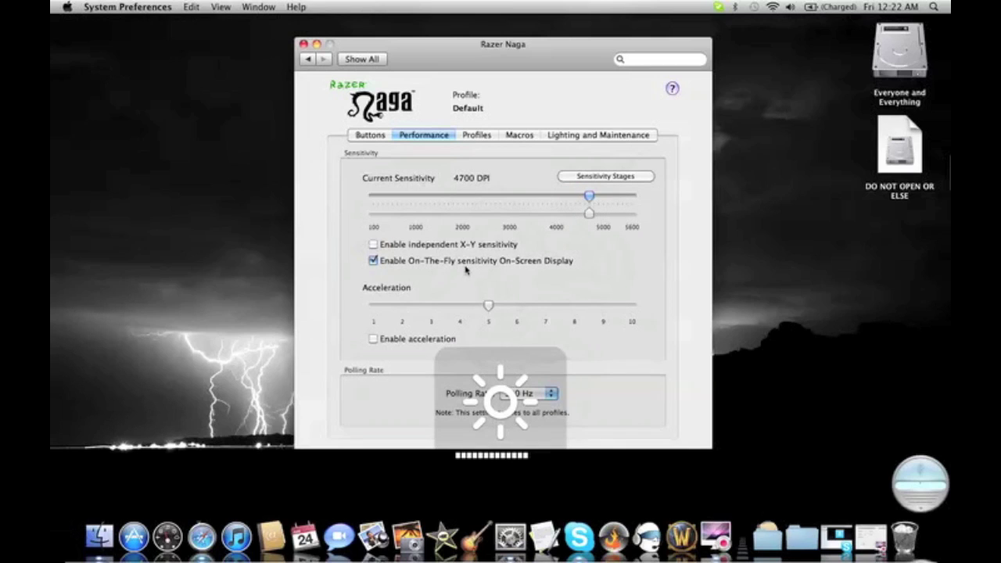
{"action": "left_click", "coordinate": [373, 339]}
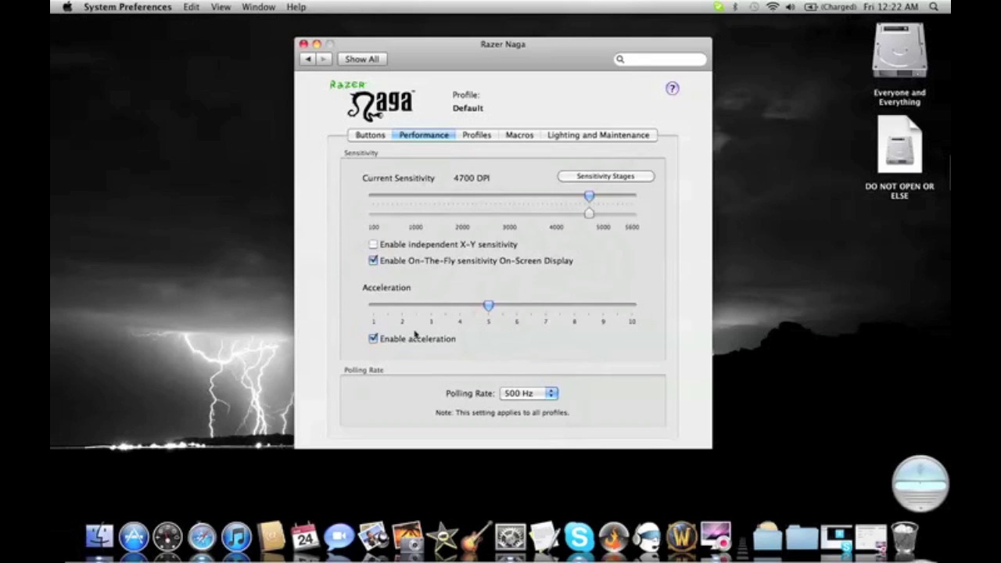
{"action": "left_click", "coordinate": [379, 341]}
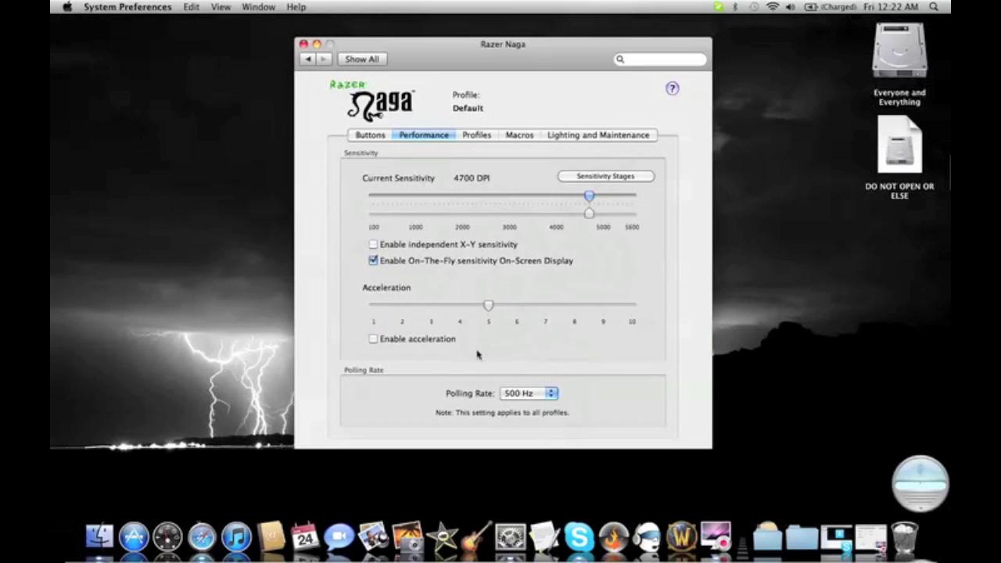
Look over the Default entry in the profile list and revisit the Performance and Buttons settings.
{"action": "left_click", "coordinate": [473, 135]}
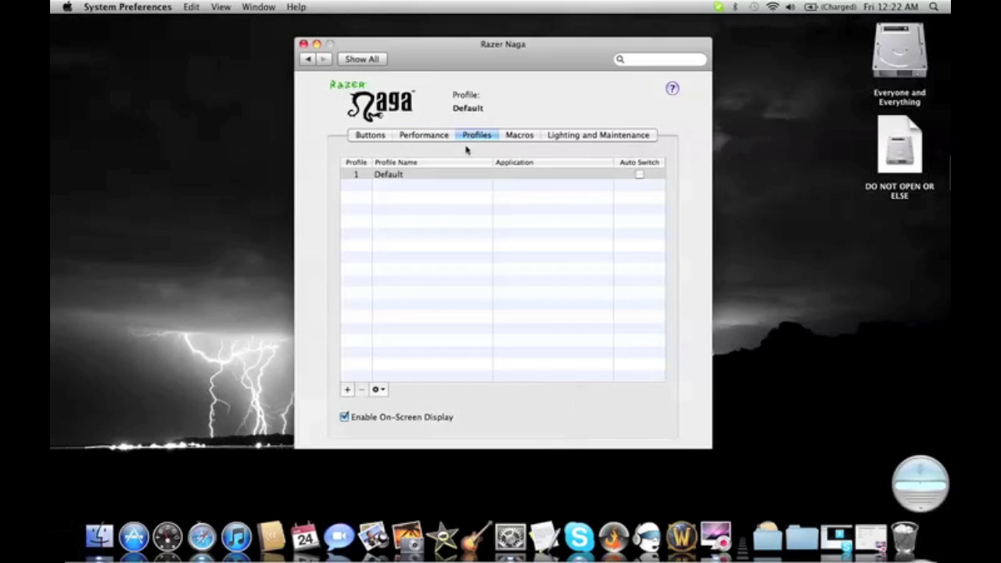
{"action": "left_click", "coordinate": [513, 176]}
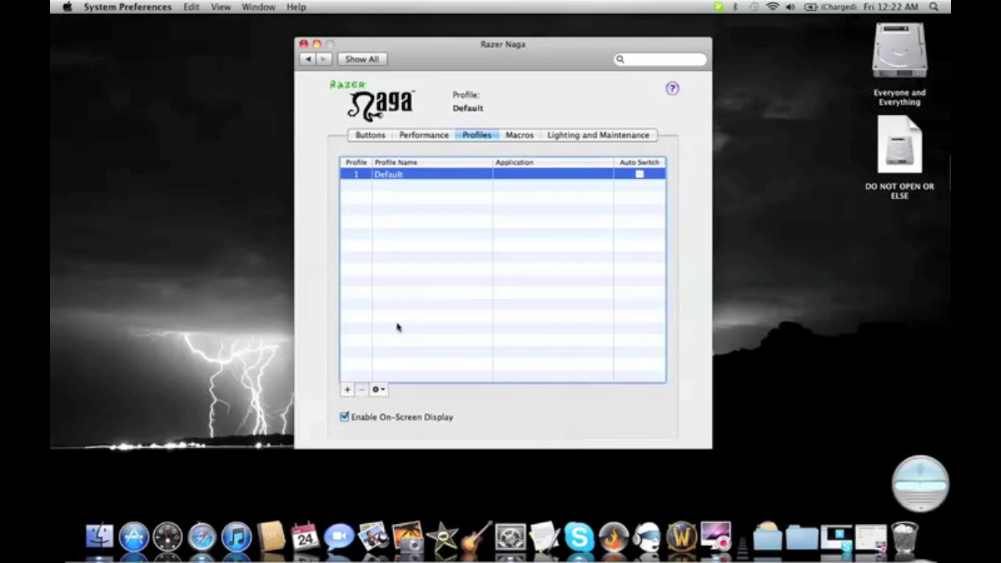
{"action": "left_click", "coordinate": [435, 140]}
{"action": "left_click", "coordinate": [370, 135]}
{"action": "left_click", "coordinate": [469, 137]}
Delete the existing Herioc Leap macro from the macro list.
{"action": "left_click", "coordinate": [520, 136]}
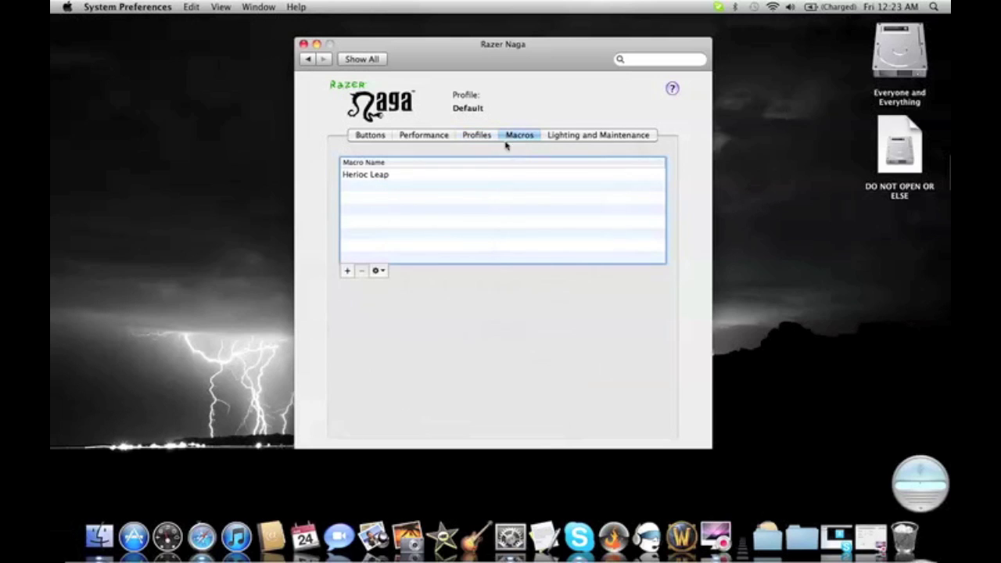
{"action": "left_click", "coordinate": [401, 178]}
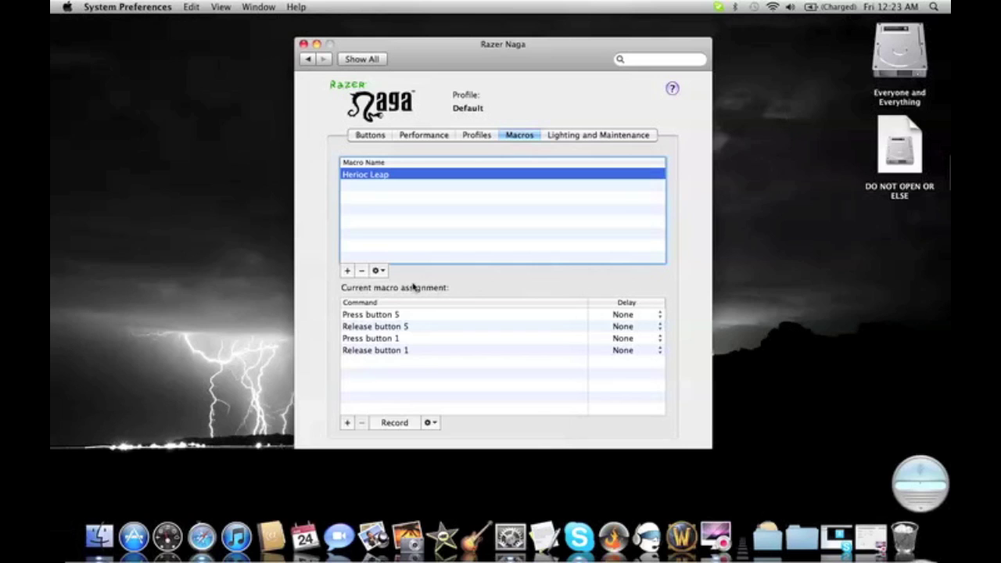
{"action": "left_click", "coordinate": [362, 271]}
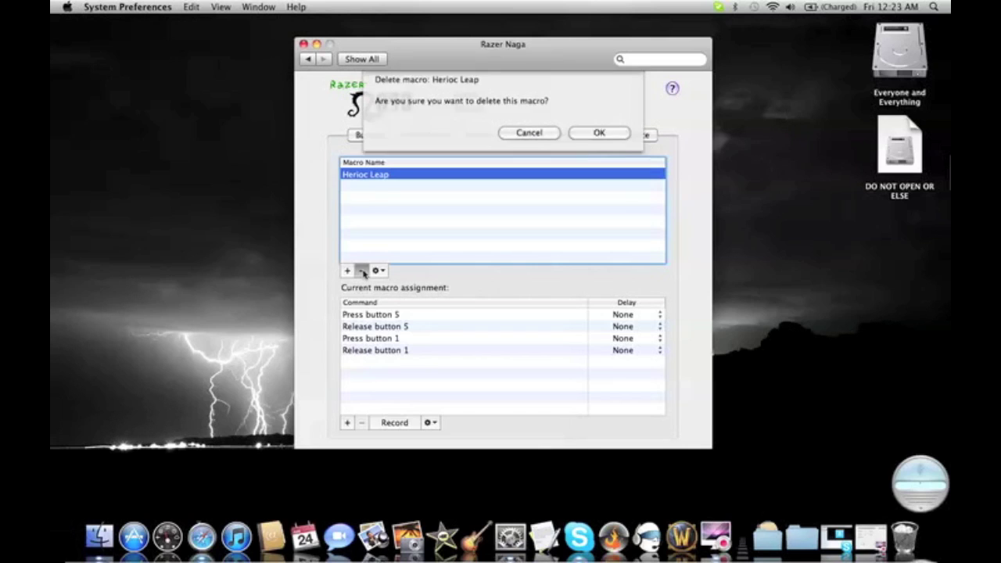
{"action": "left_click", "coordinate": [595, 139]}
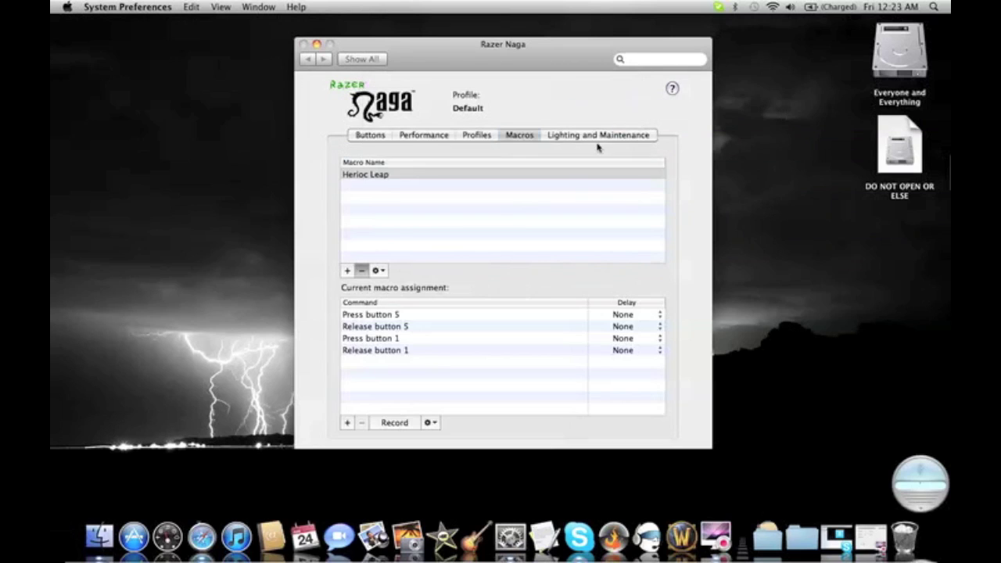
Create a new macro named "Herioc Leap".
{"action": "left_click", "coordinate": [346, 271]}
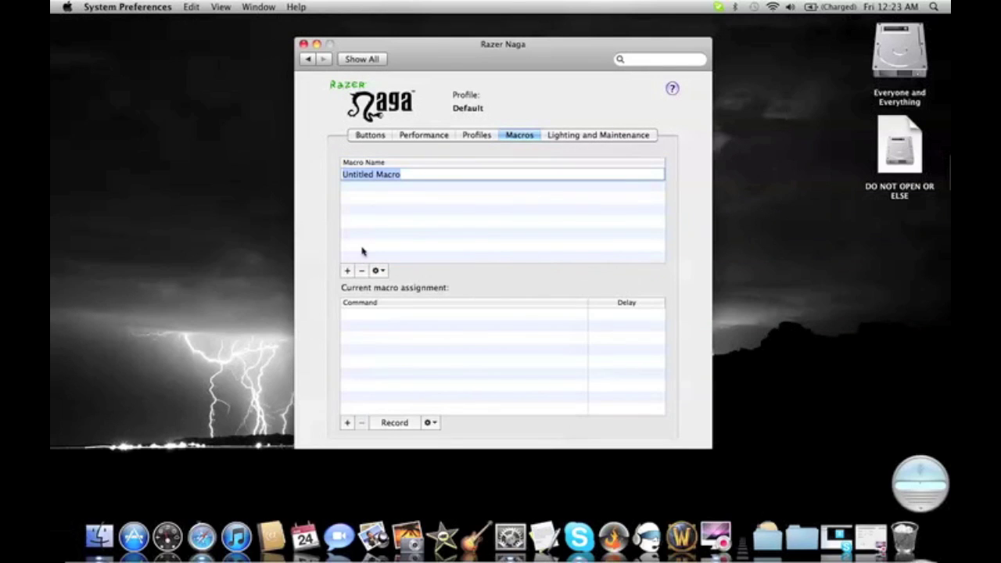
{"action": "type", "text": "Herioc Leap"}
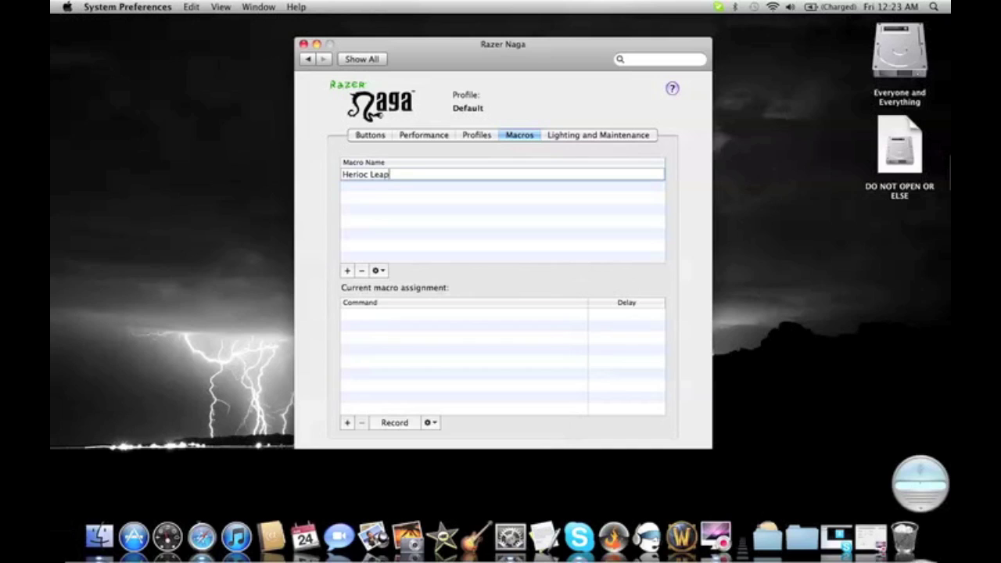
{"action": "left_click", "coordinate": [367, 217]}
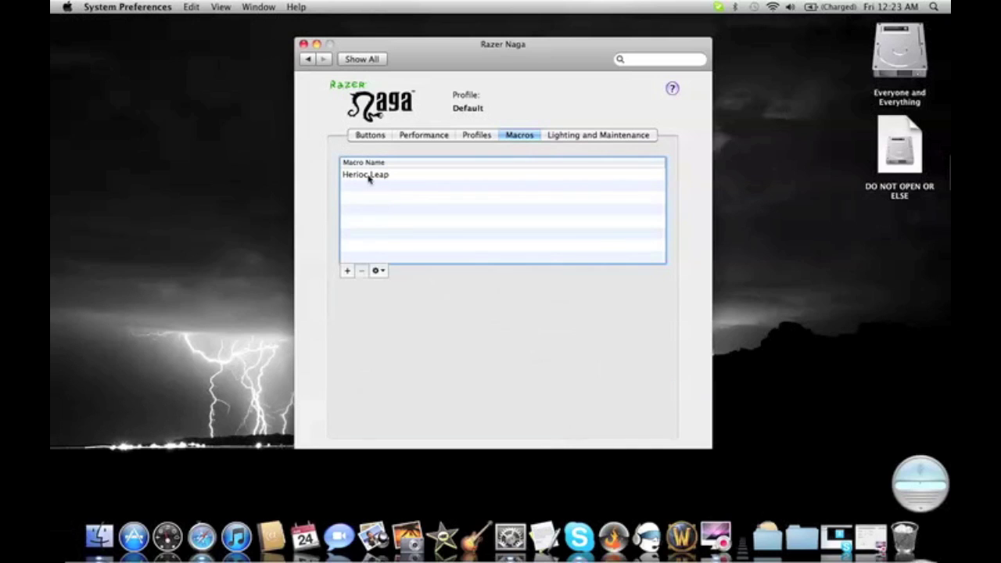
Record the keystrokes 4 and 1 as the commands of the Herioc Leap macro.
{"action": "left_click", "coordinate": [375, 182]}
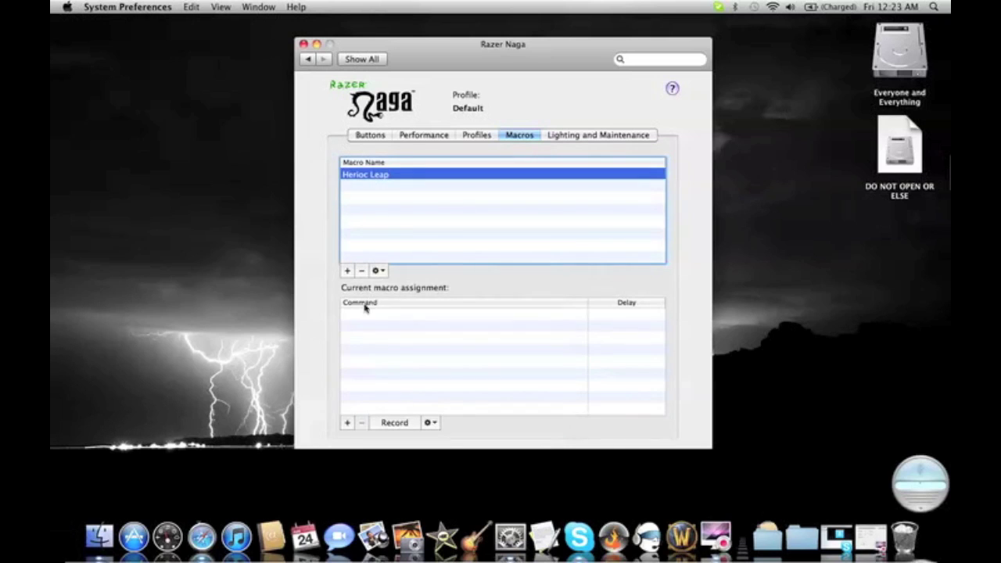
{"action": "left_click", "coordinate": [399, 426]}
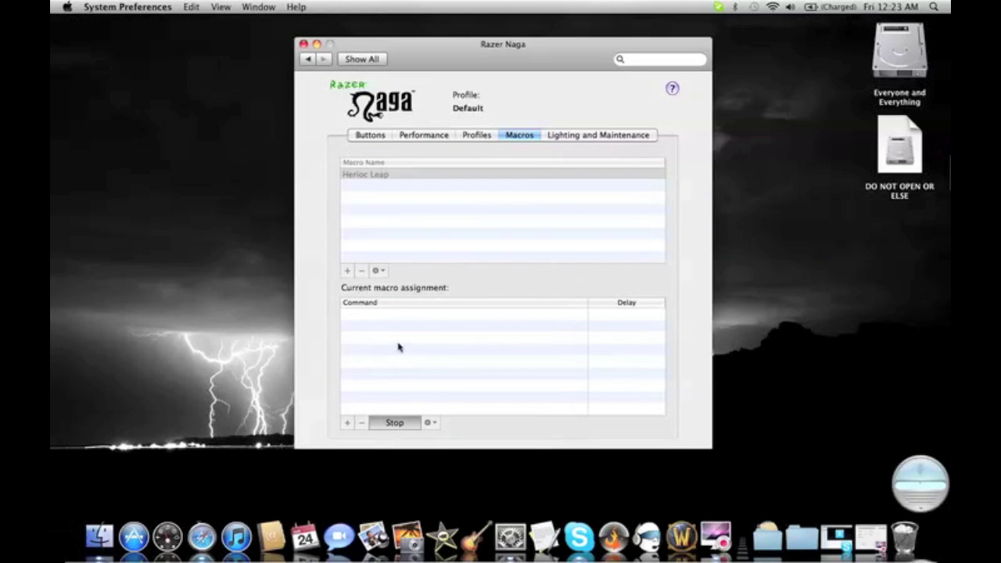
{"action": "key", "text": "4"}
{"action": "key", "text": "1"}
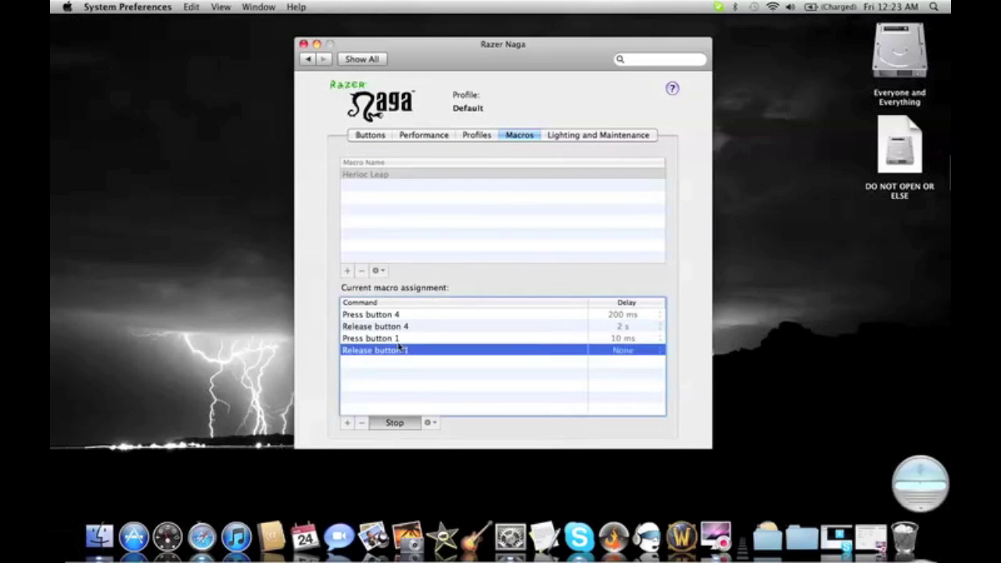
{"action": "left_click", "coordinate": [390, 424]}
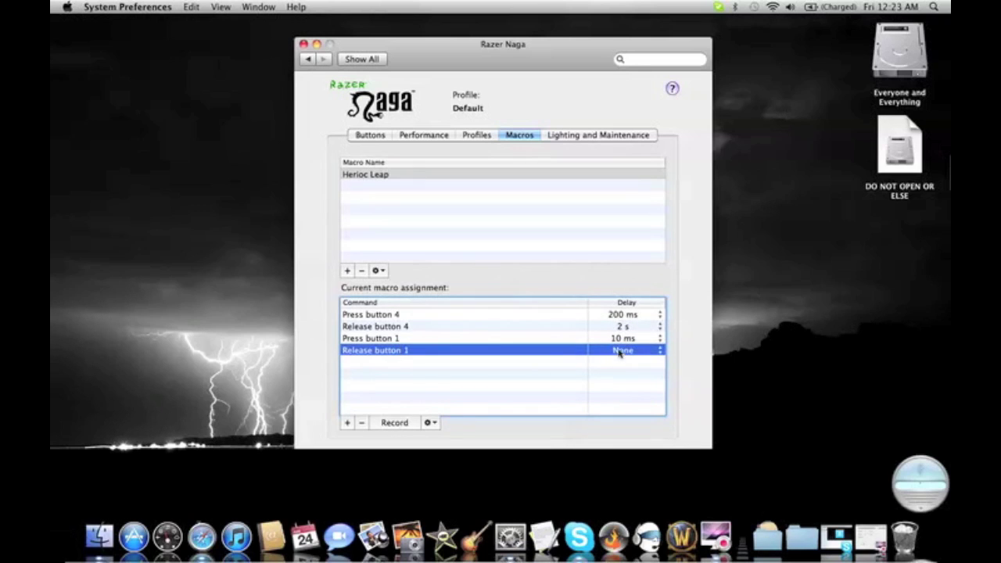
Set the delays of Press button 4 and Press button 1 to None, and remove the delay between all events.
{"action": "left_click", "coordinate": [628, 316]}
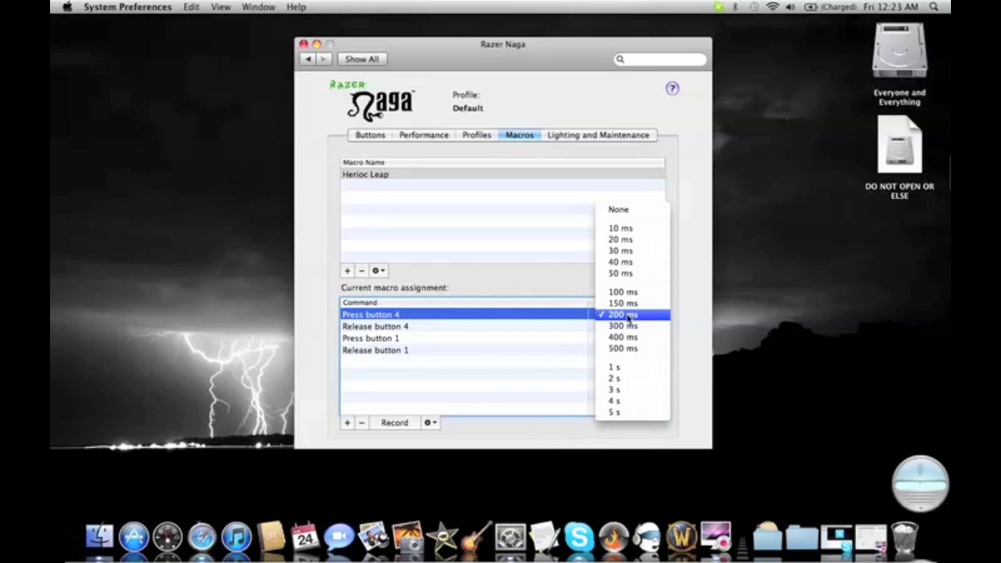
{"action": "left_click", "coordinate": [637, 216]}
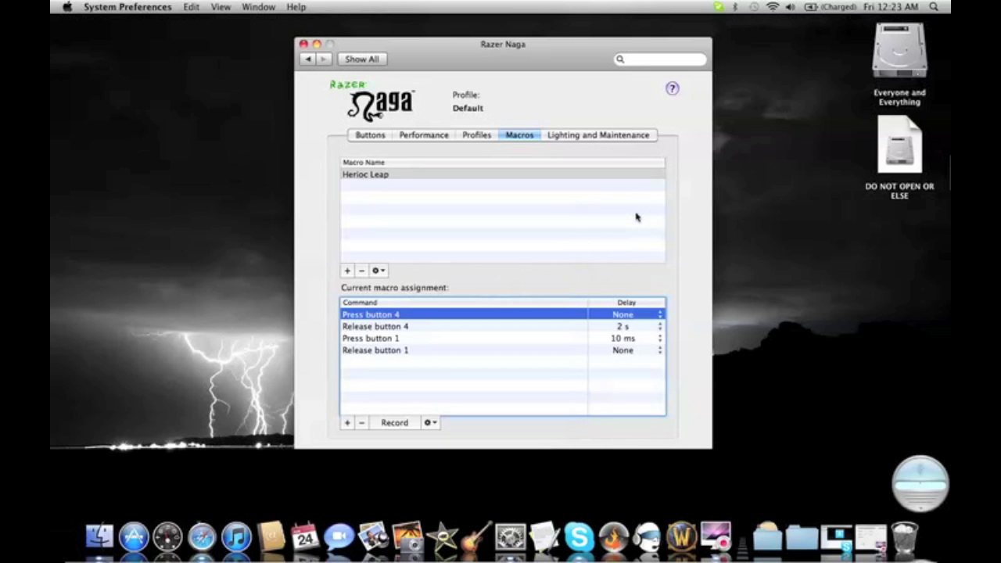
{"action": "left_click", "coordinate": [633, 338]}
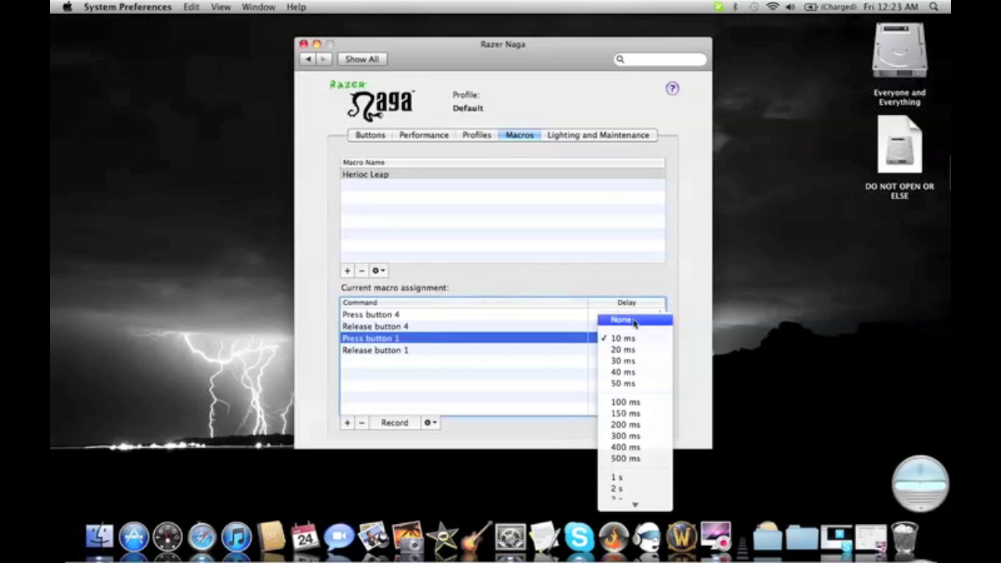
{"action": "left_click", "coordinate": [634, 321]}
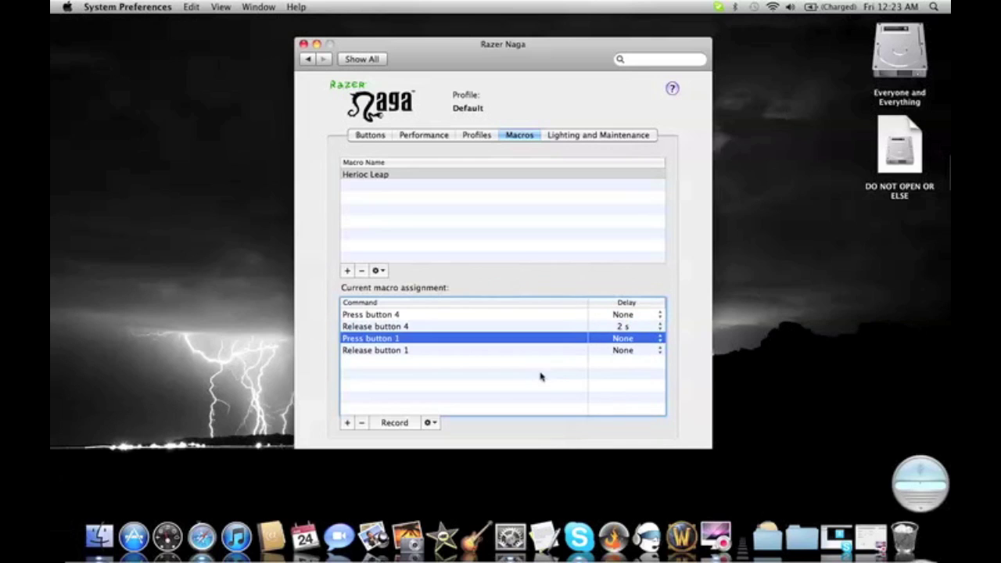
{"action": "left_click", "coordinate": [429, 422]}
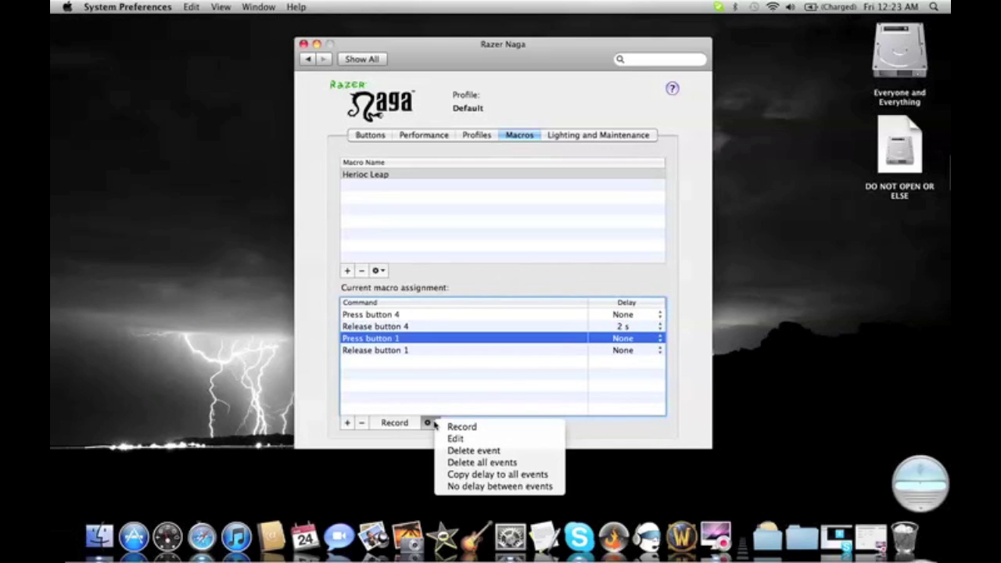
{"action": "left_click", "coordinate": [475, 486]}
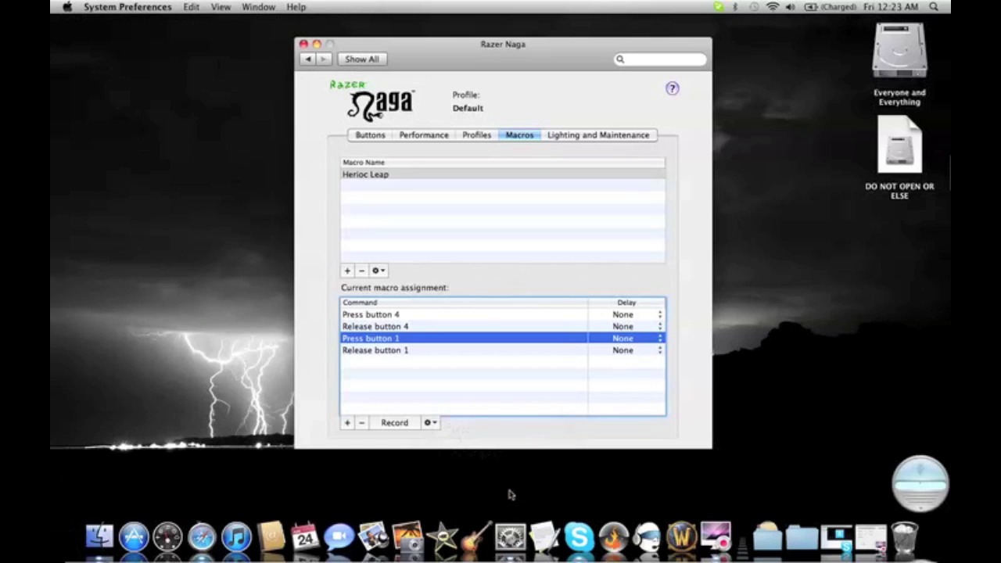
{"action": "left_click", "coordinate": [551, 379]}
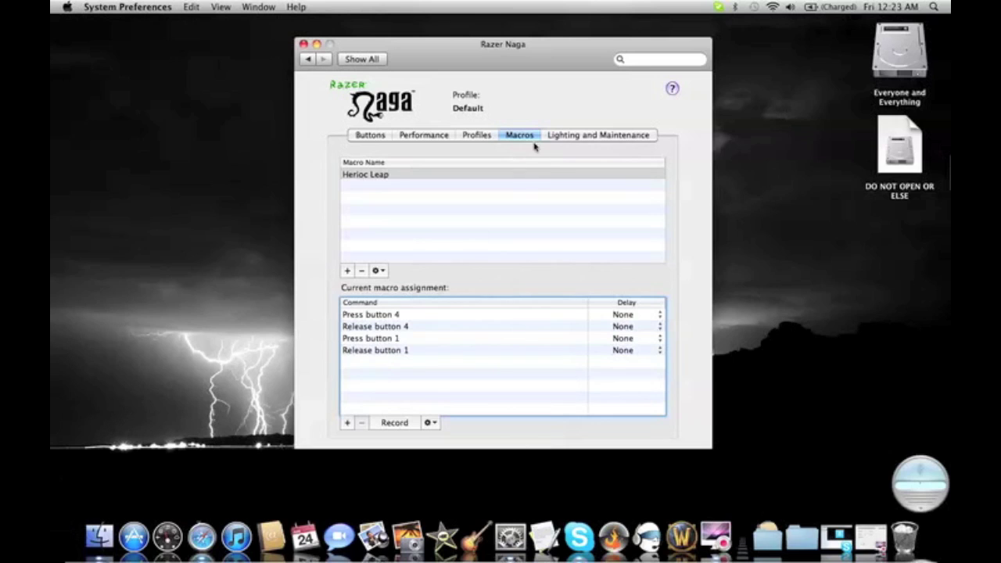
Assign the Herioc Leap macro to button 4 in the mouse's top view button assignments.
{"action": "left_click", "coordinate": [373, 137]}
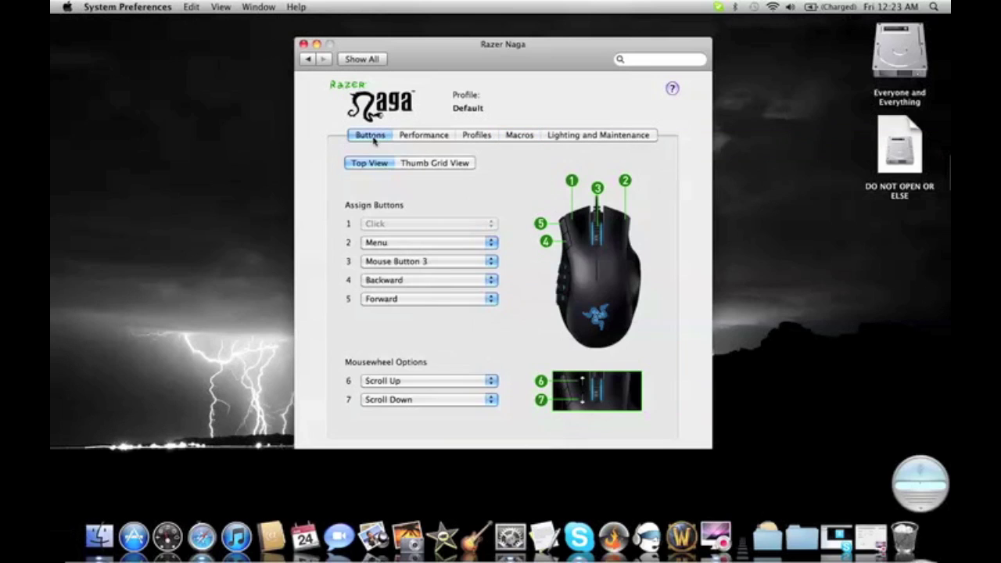
{"action": "left_click", "coordinate": [400, 286]}
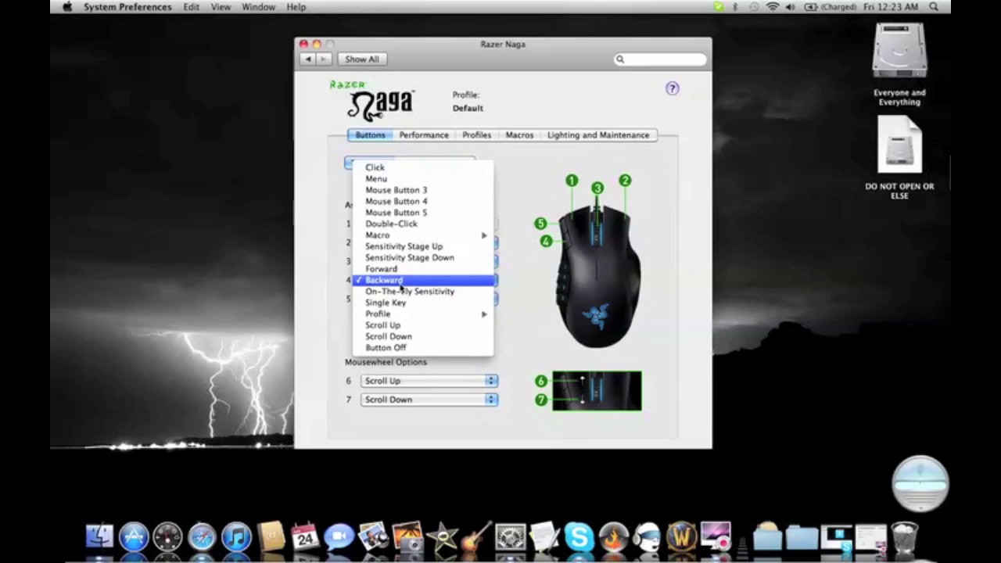
{"action": "mouse_move", "coordinate": [413, 238]}
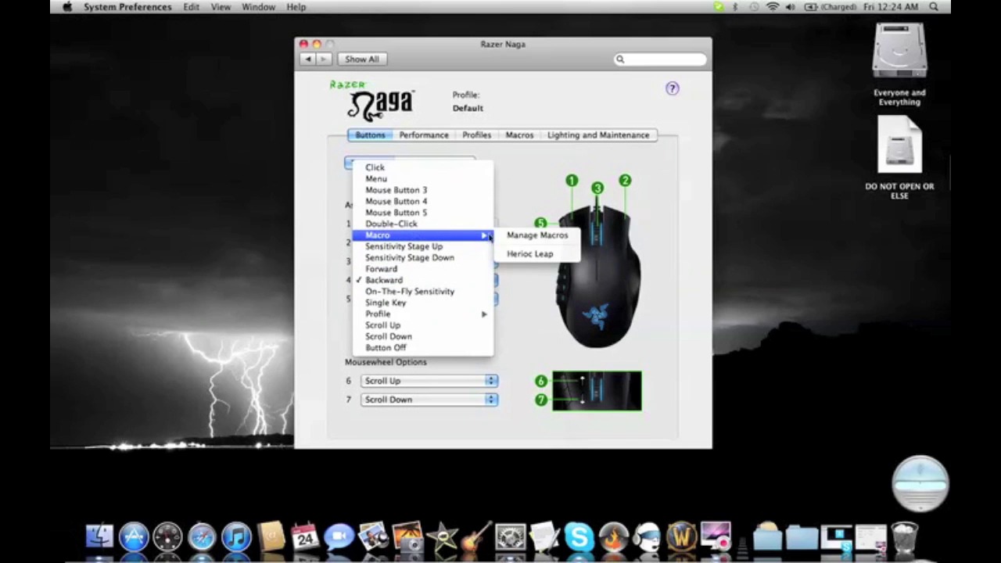
{"action": "left_click", "coordinate": [524, 255]}
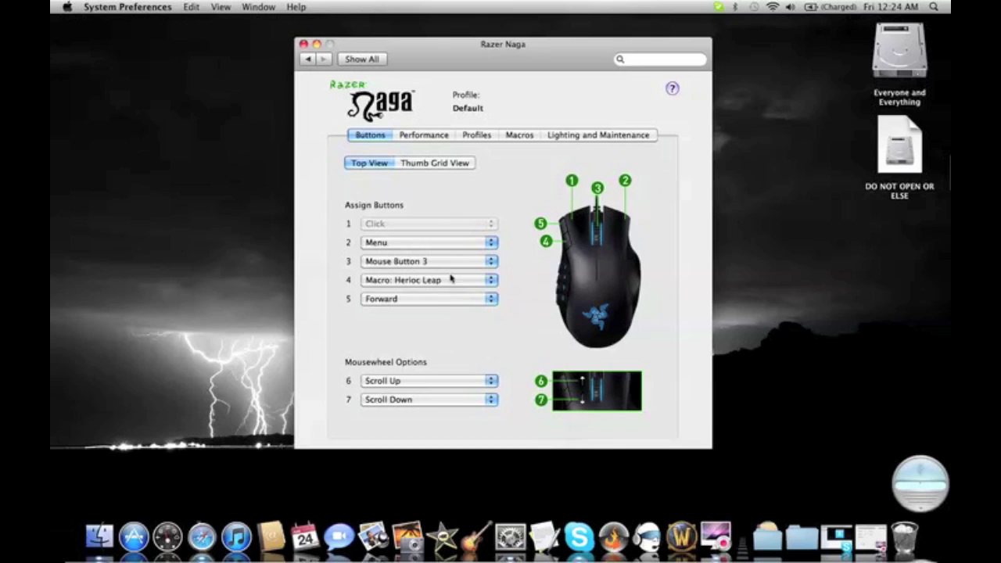
Toggle the Scroll Wheel & Thumb Grid lighting off and back on.
{"action": "left_click", "coordinate": [579, 139]}
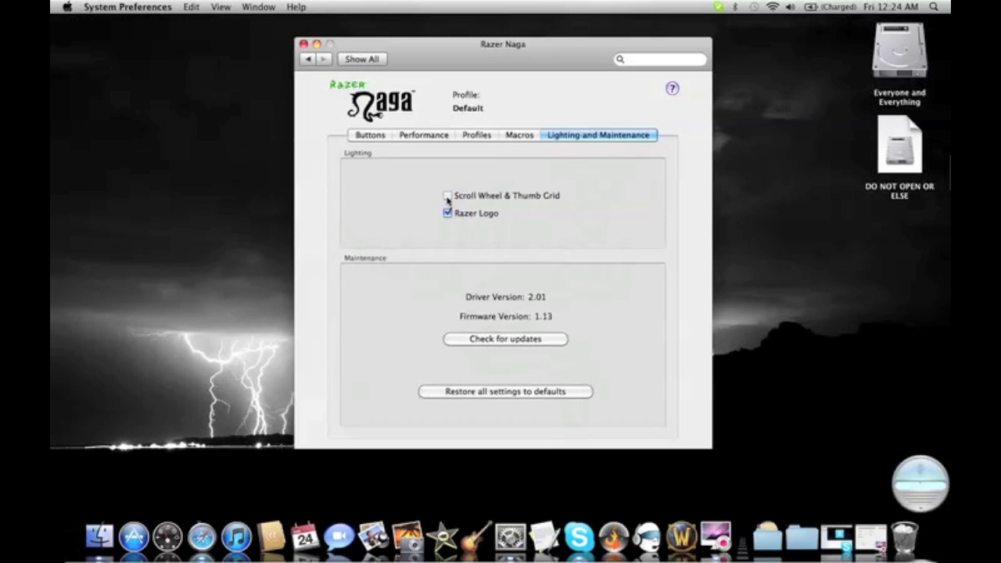
{"action": "left_click", "coordinate": [447, 196]}
{"action": "left_click", "coordinate": [448, 197]}
Look through the macro, profile and performance settings and display the thumb grid button assignments.
{"action": "left_click", "coordinate": [512, 137]}
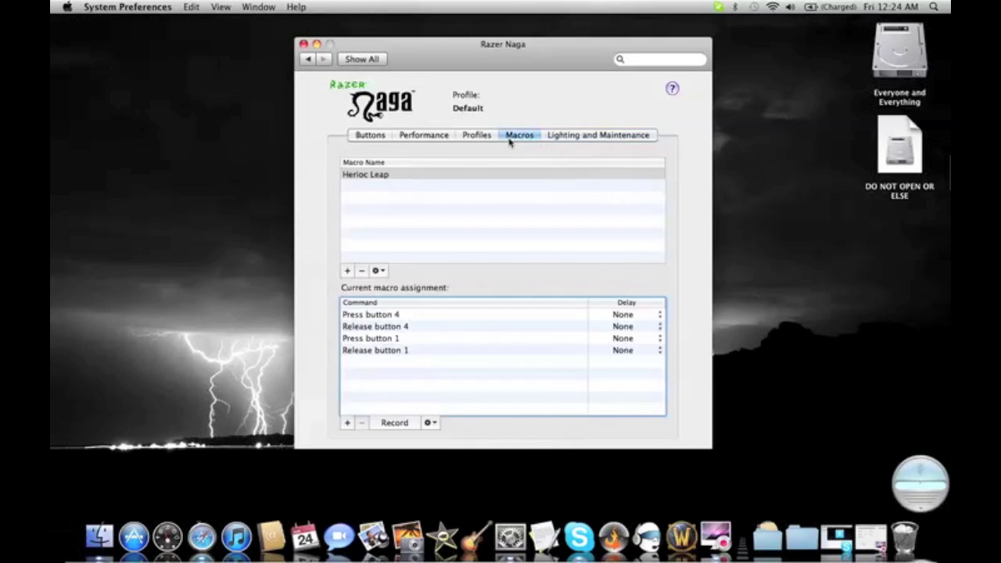
{"action": "left_click", "coordinate": [469, 137]}
{"action": "left_click", "coordinate": [426, 137]}
{"action": "left_click", "coordinate": [385, 136]}
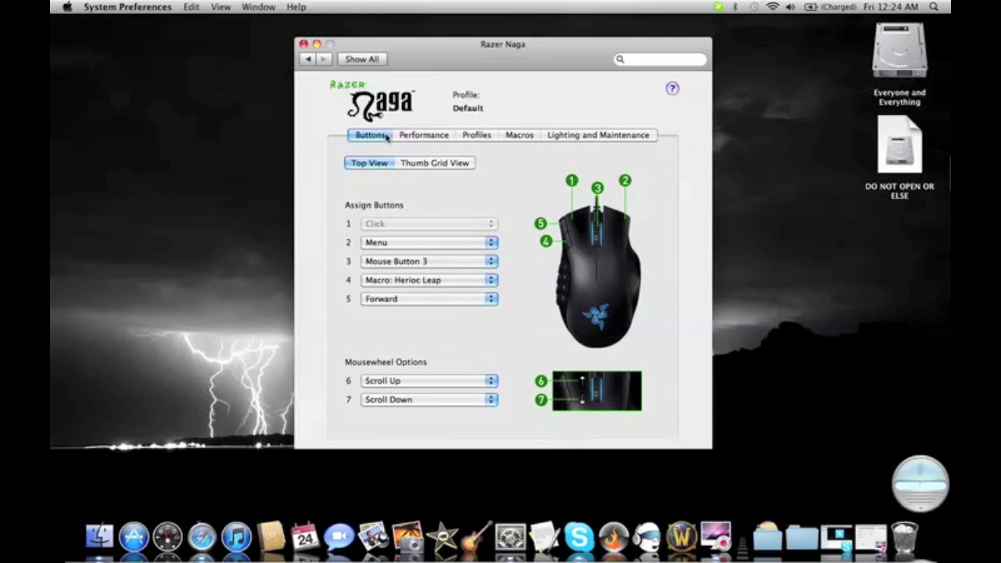
{"action": "left_click", "coordinate": [424, 163]}
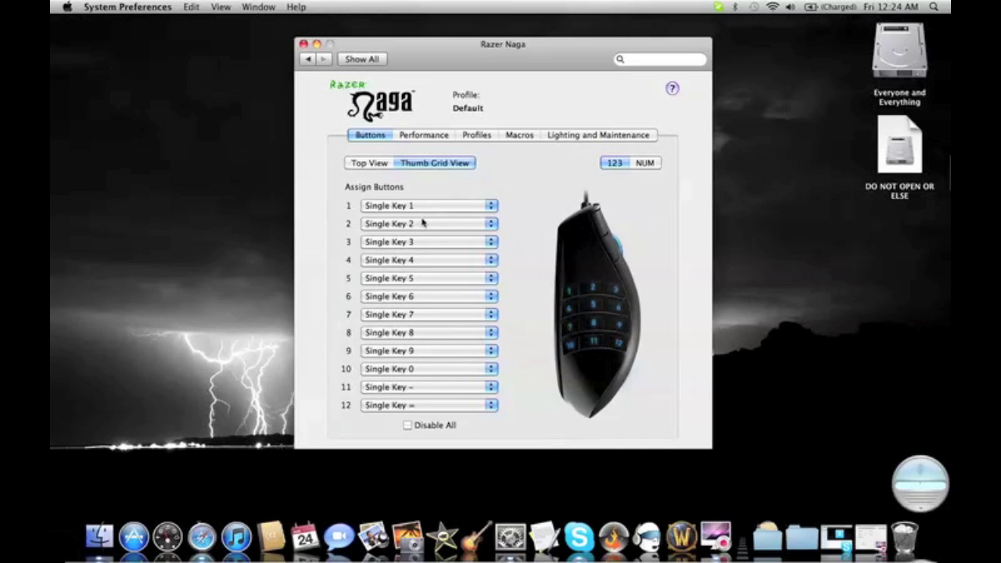
{"action": "left_click", "coordinate": [435, 281]}
{"action": "left_click", "coordinate": [435, 280]}
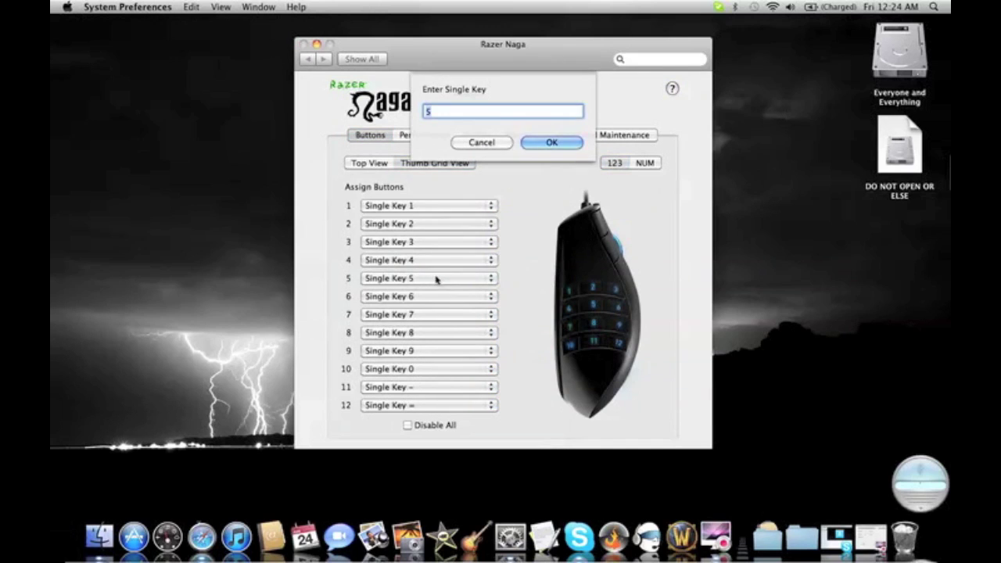
{"action": "left_click", "coordinate": [481, 142]}
Assign the single key 5 to thumb grid button 5 and confirm the entry.
{"action": "left_click", "coordinate": [431, 282]}
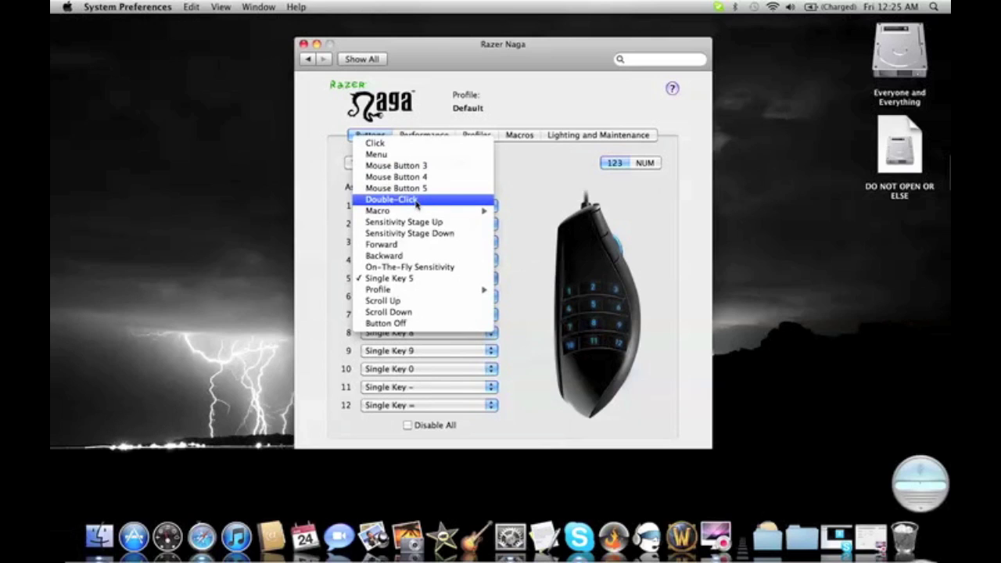
{"action": "mouse_move", "coordinate": [412, 210]}
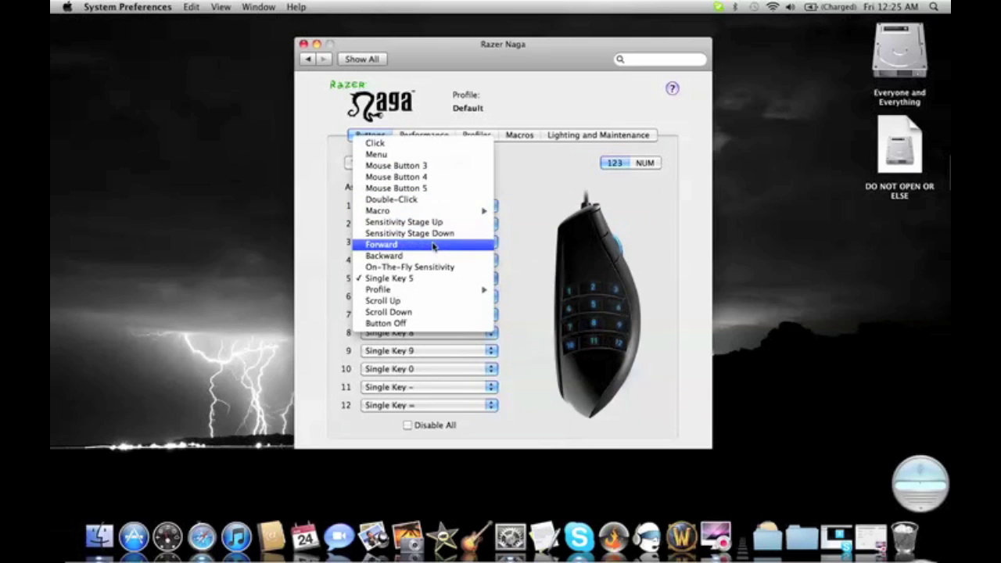
{"action": "left_click", "coordinate": [420, 280]}
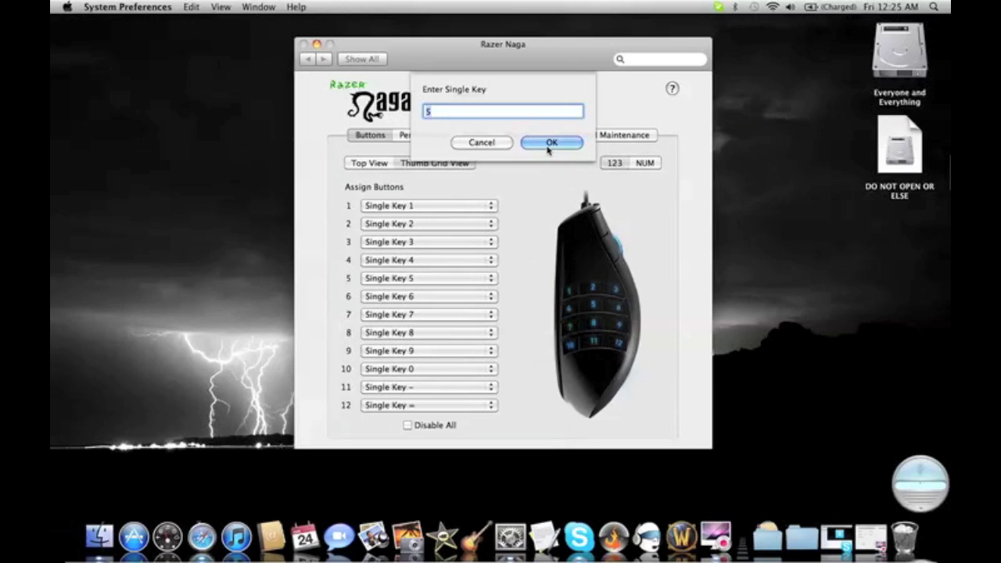
{"action": "key", "text": "shift"}
{"action": "key", "text": "super"}
{"action": "key", "text": "5"}
{"action": "left_click", "coordinate": [551, 143]}
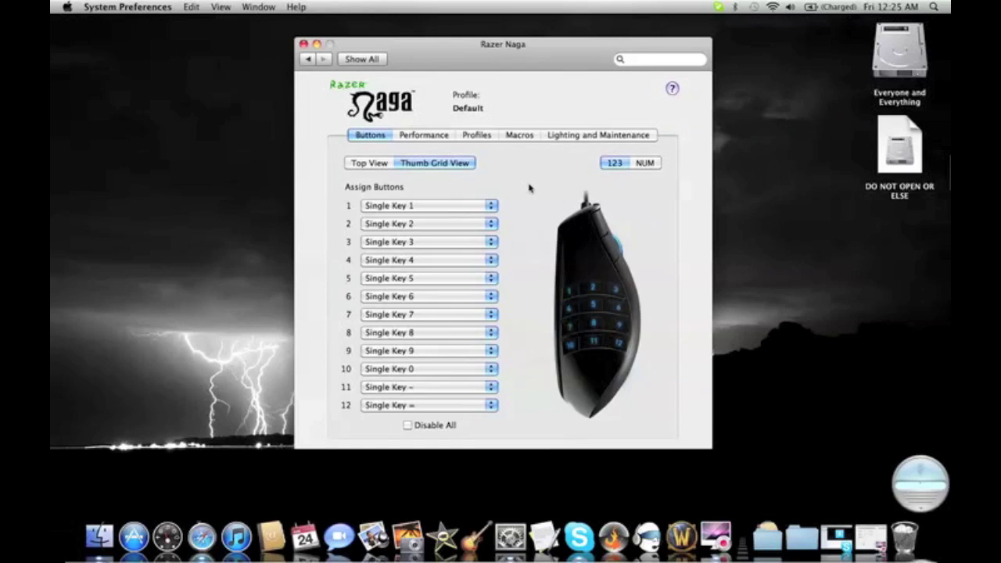
Switch the thumb grid assignments to NUM mode and back to 123 mode.
{"action": "left_click", "coordinate": [643, 163]}
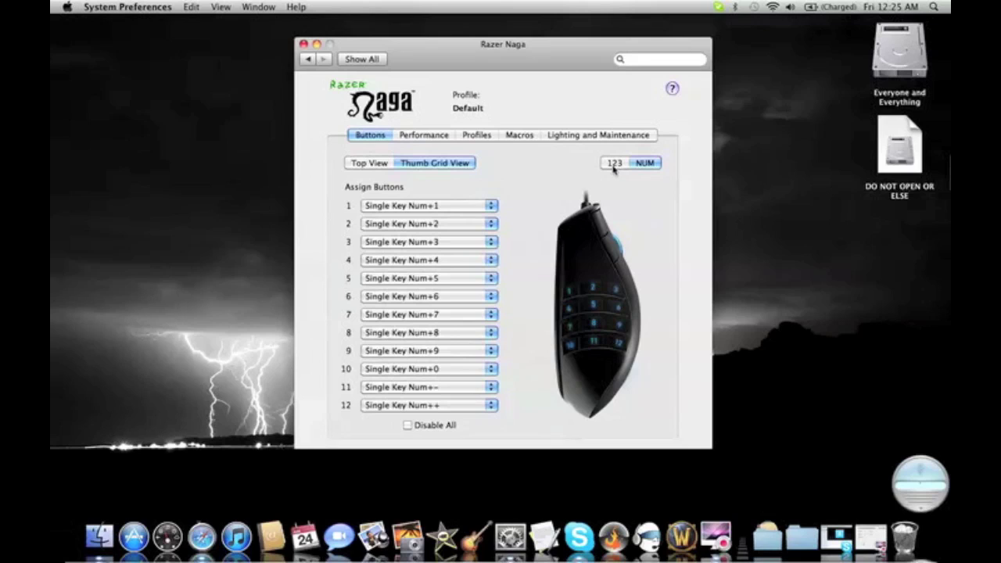
{"action": "left_click", "coordinate": [614, 165]}
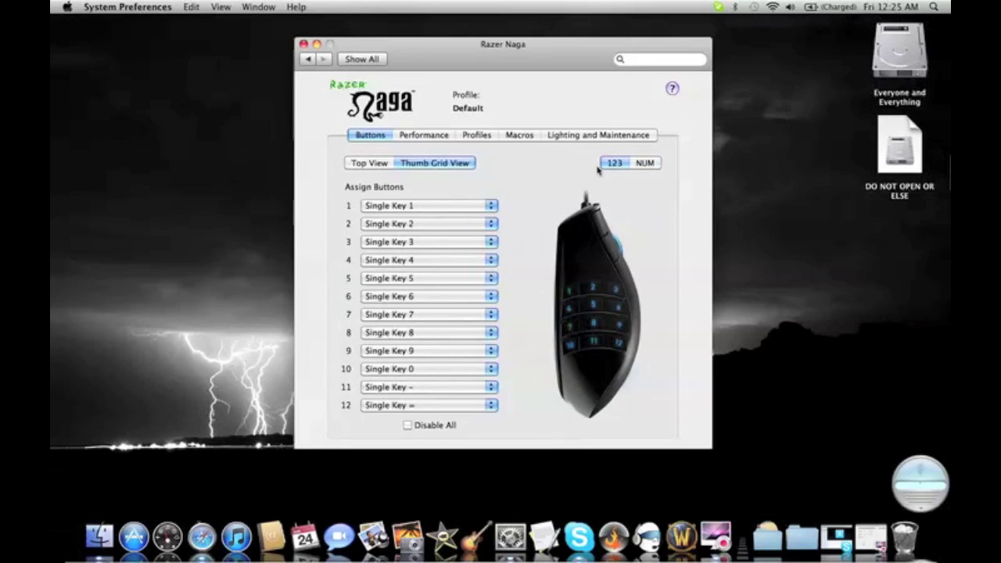
Return to the top view of the button assignments, leave the Razer Naga settings and close the preferences window.
{"action": "left_click", "coordinate": [371, 166]}
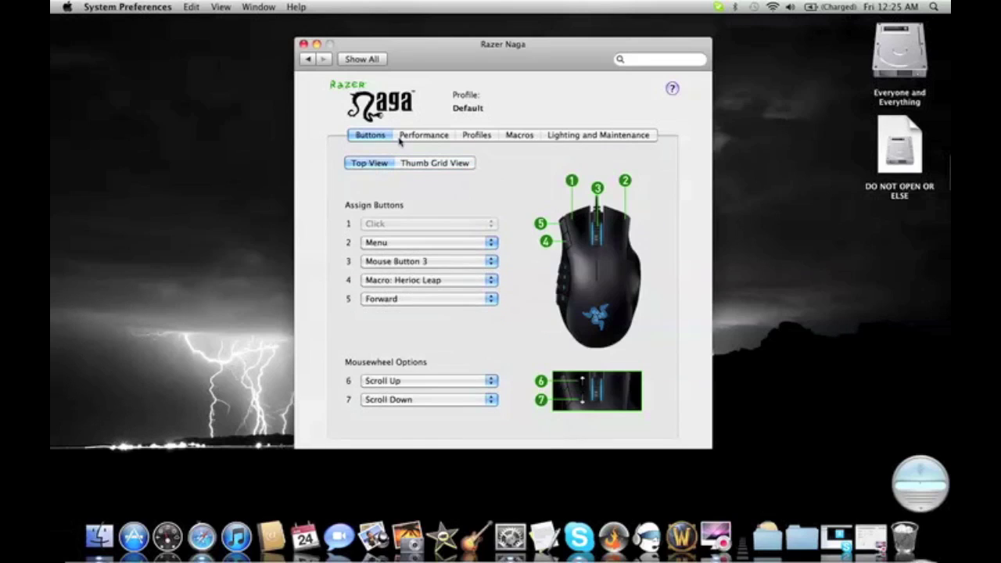
{"action": "left_click", "coordinate": [310, 60]}
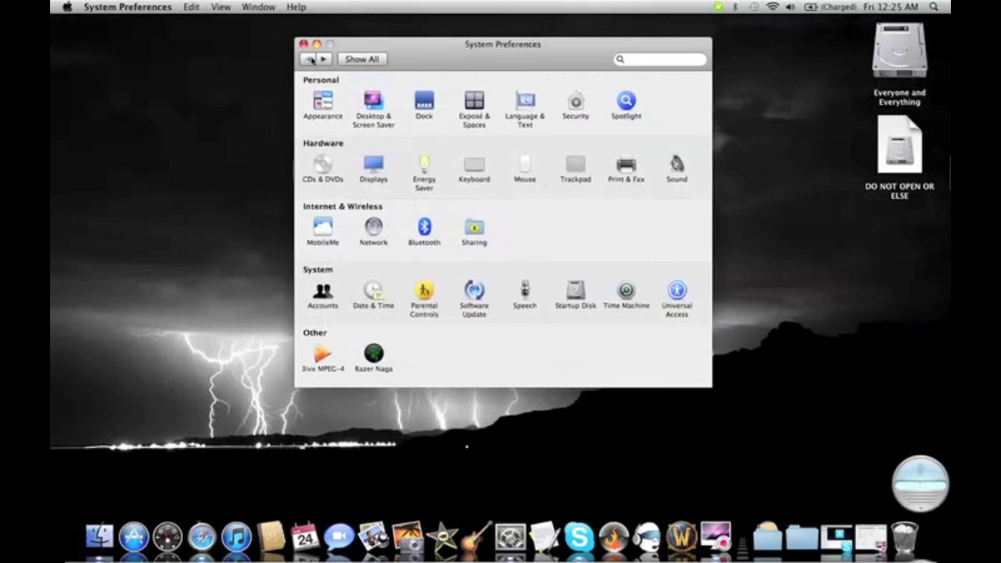
{"action": "left_click", "coordinate": [304, 44]}
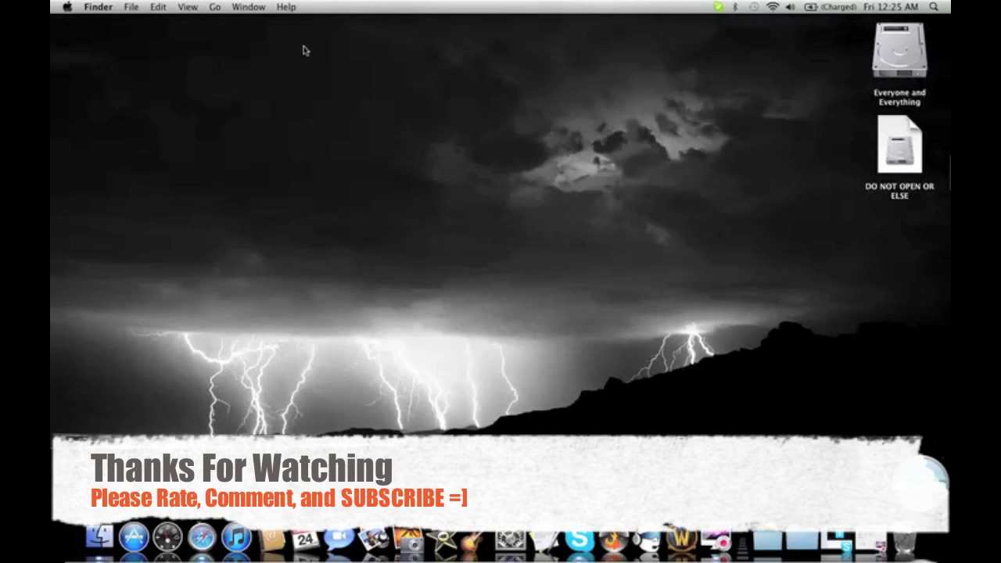